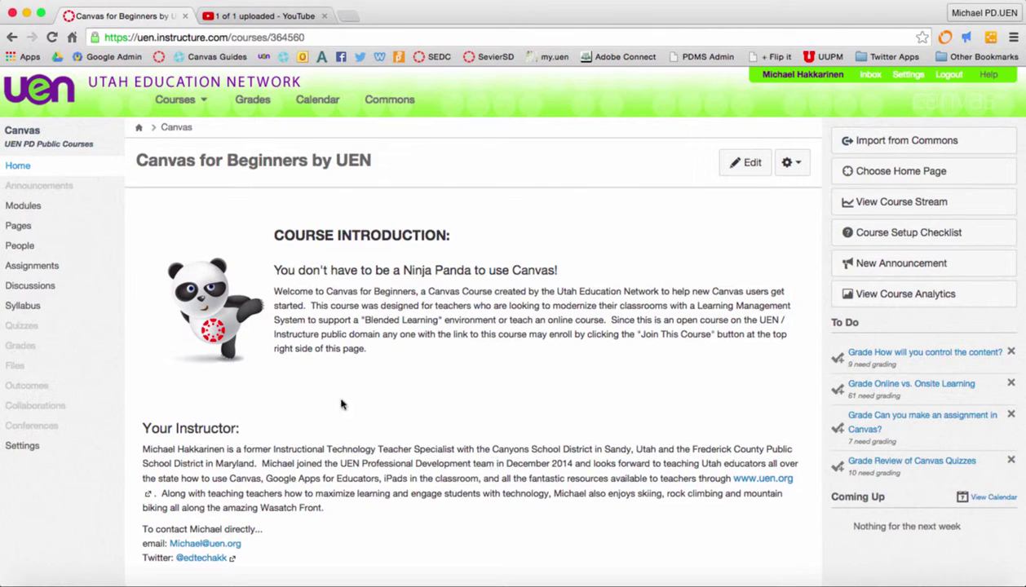
- Open the Quizzes page of the Canvas for Beginners course
click(31, 328)
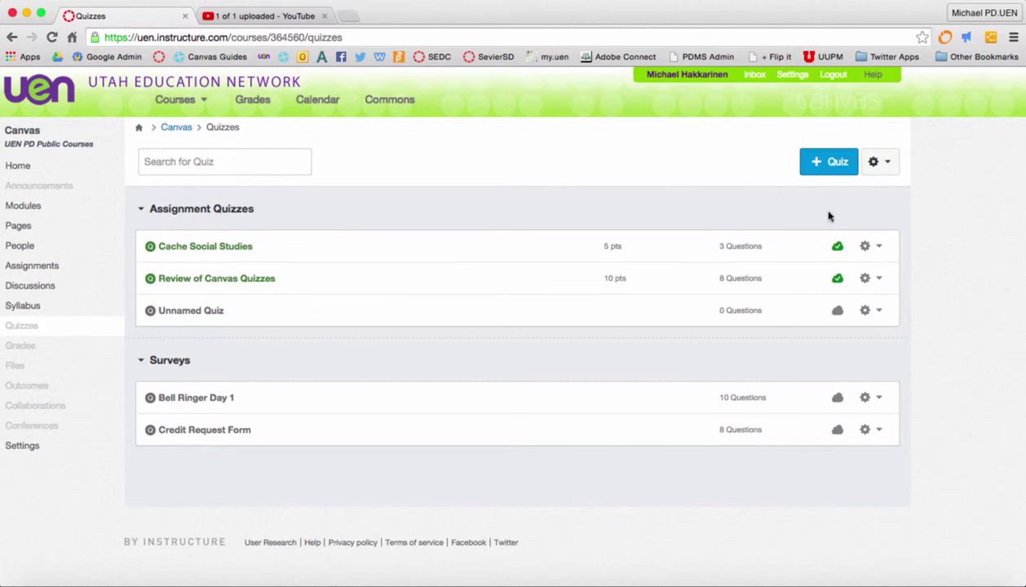
- Go to Manage Question Banks from the quiz settings menu
click(882, 163)
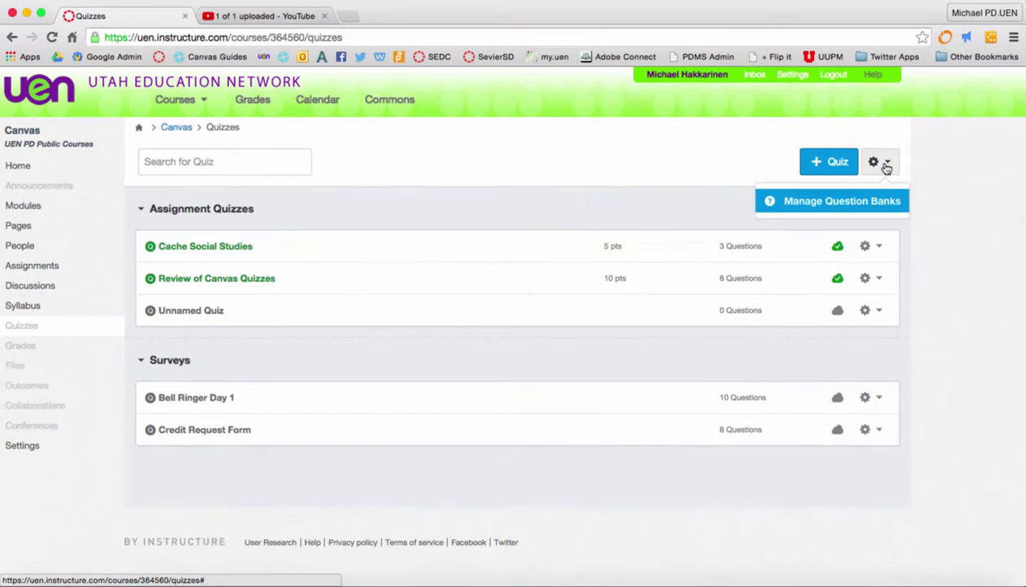
click(881, 209)
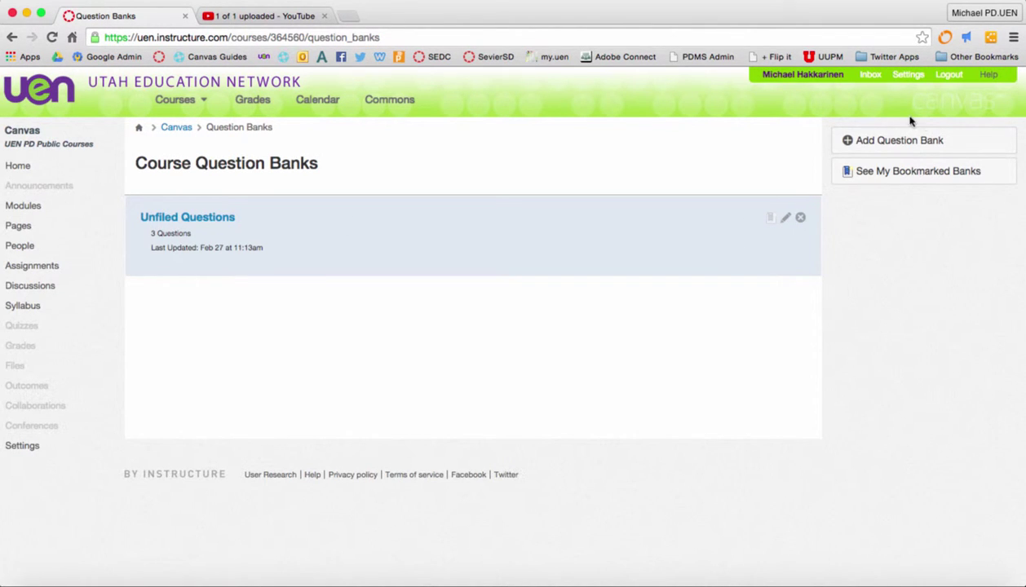
- Add a question bank named 'Making a Discussion', redoing it after discarding the first draft
click(935, 142)
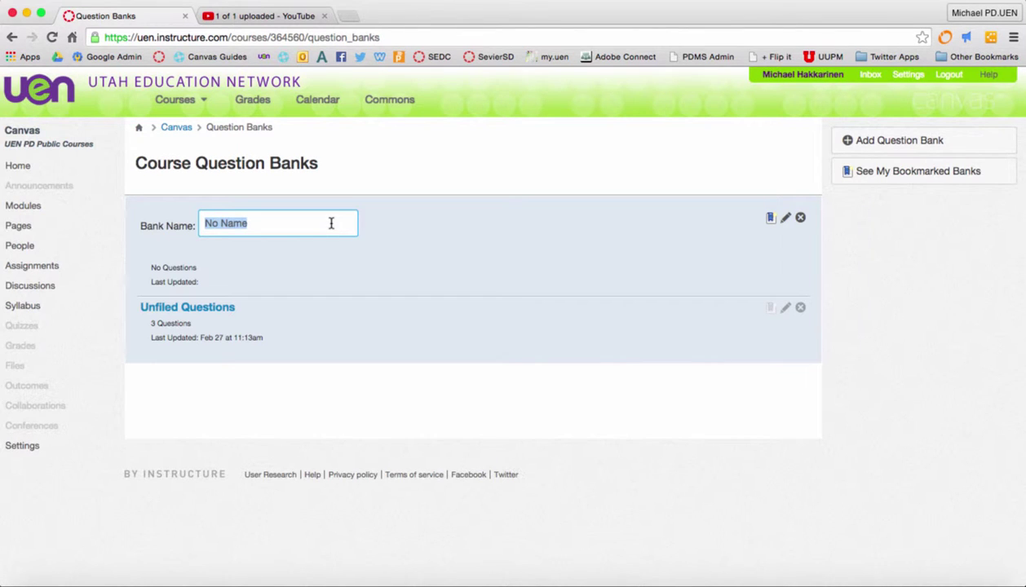
text(Making a Discus)
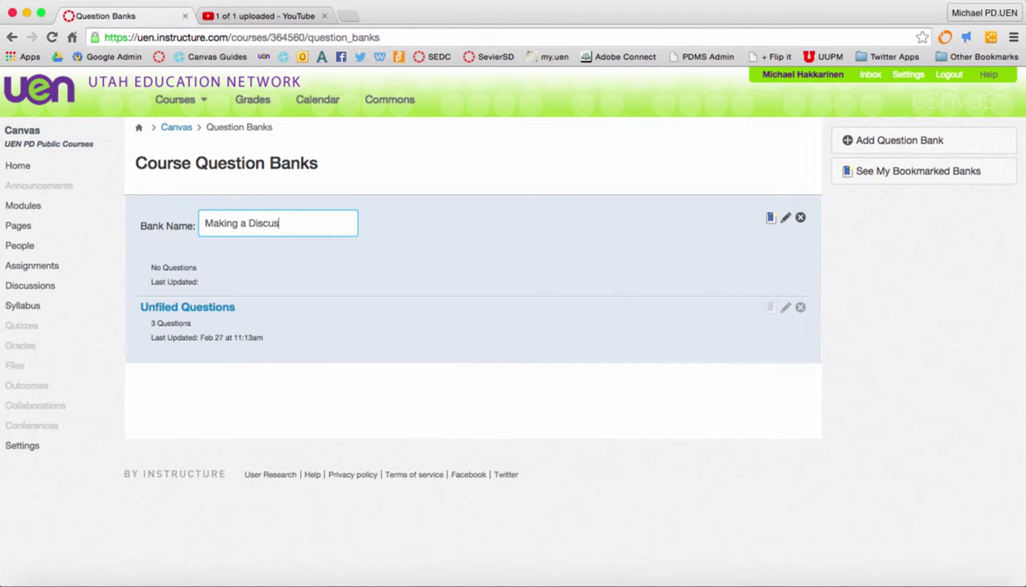
text(sion)
key(Escape)
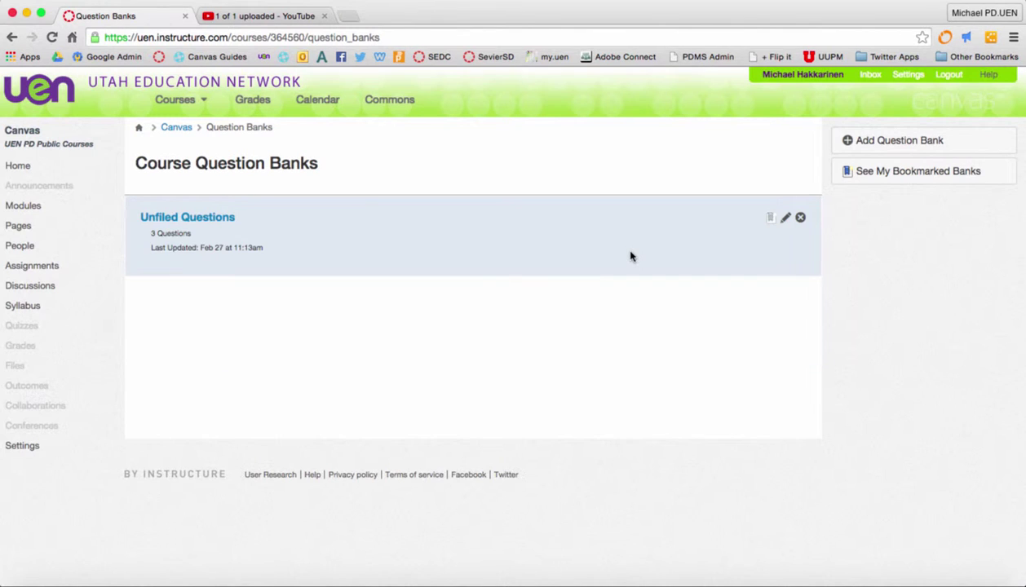
click(893, 142)
text(Mak)
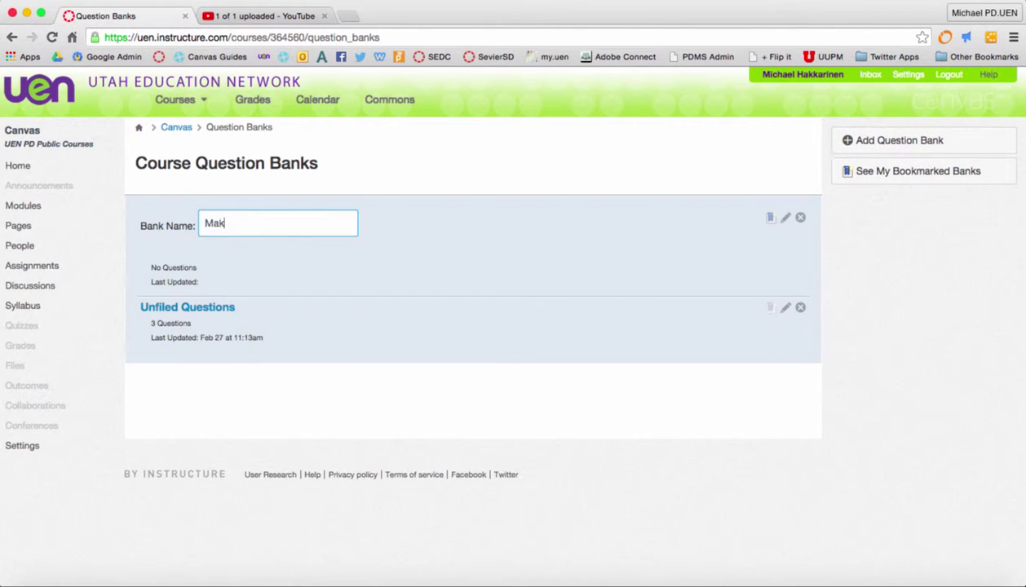
text(ing a Discussion)
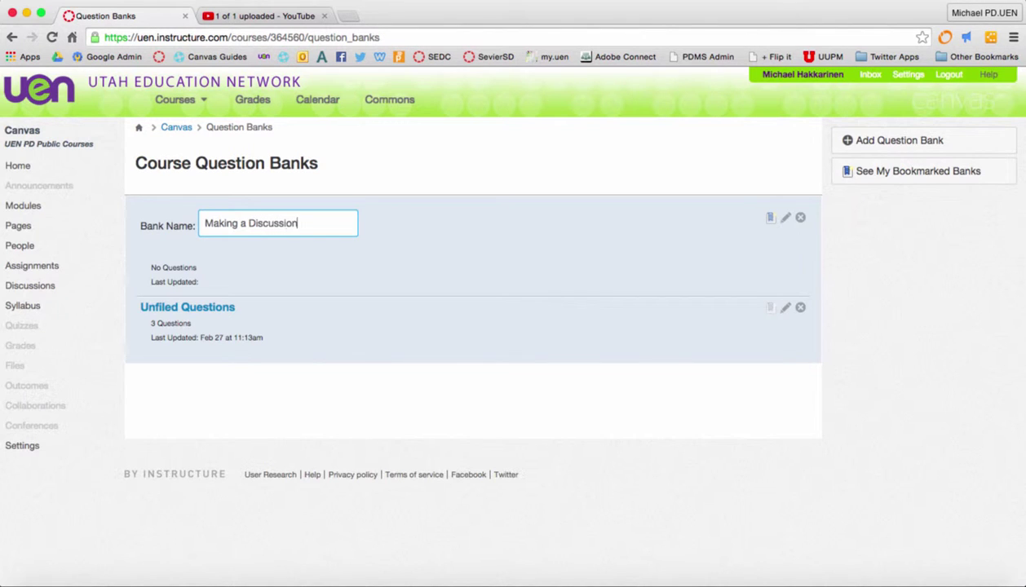
key(Return)
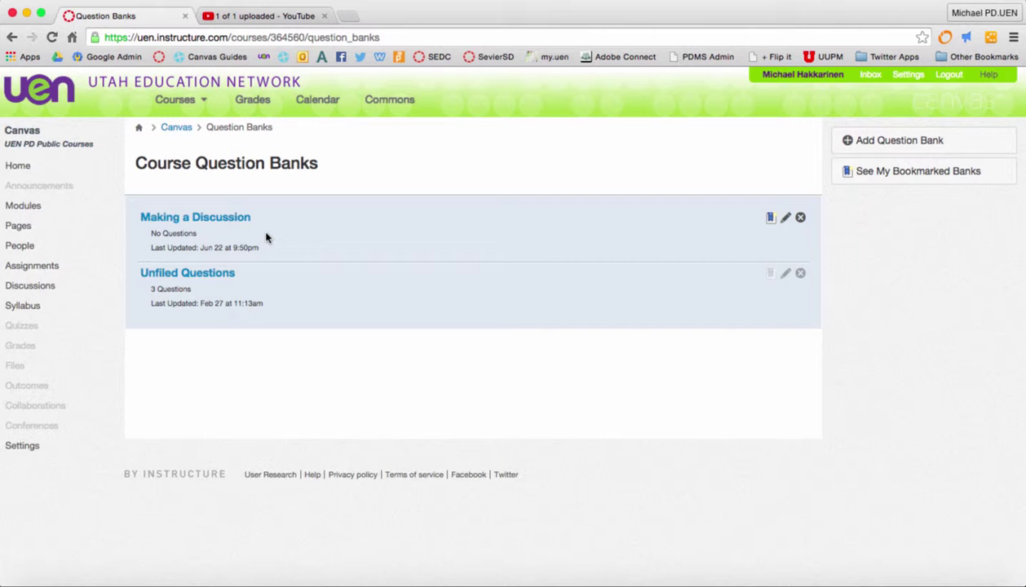
- Copy question 3, 'Canvas is an ____', from Unfiled Questions into Making a Discussion, keeping the original
click(204, 275)
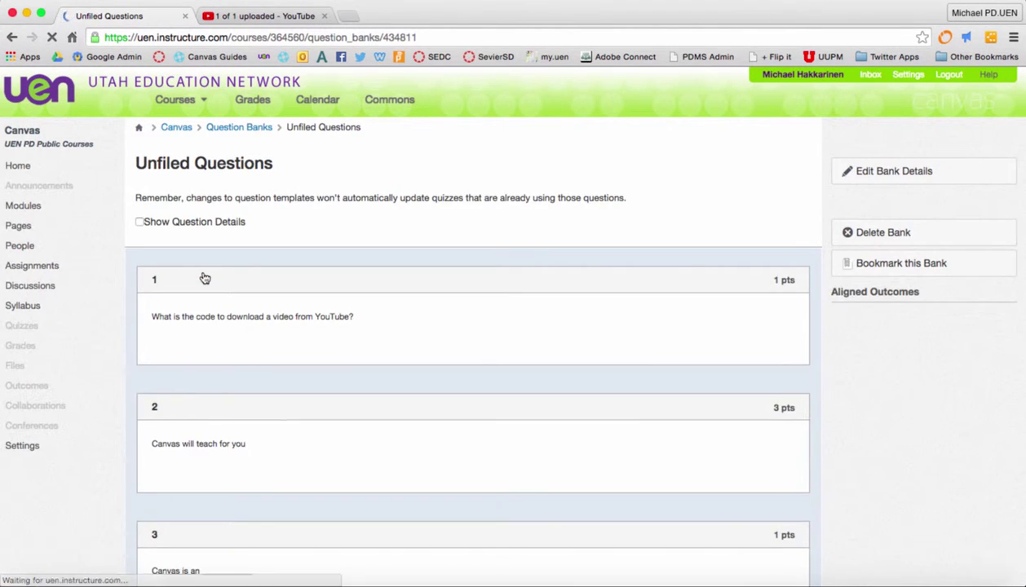
scroll(465, 446, down, 5)
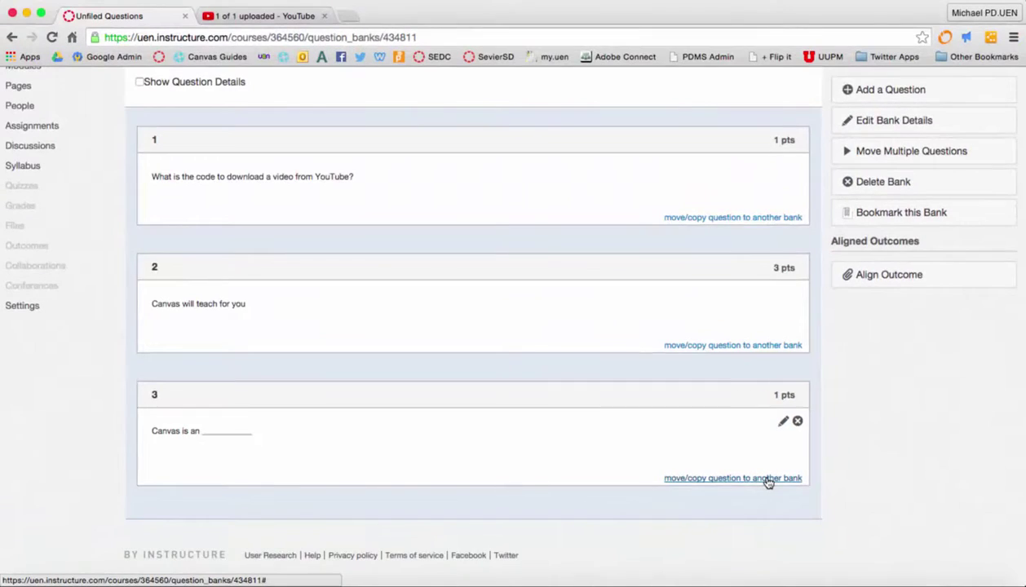
click(767, 479)
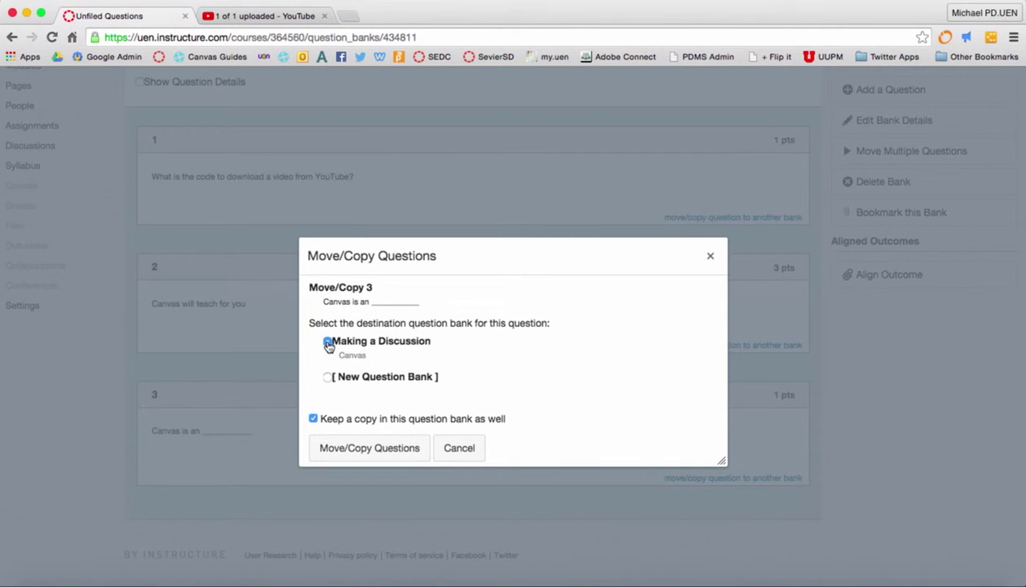
click(397, 451)
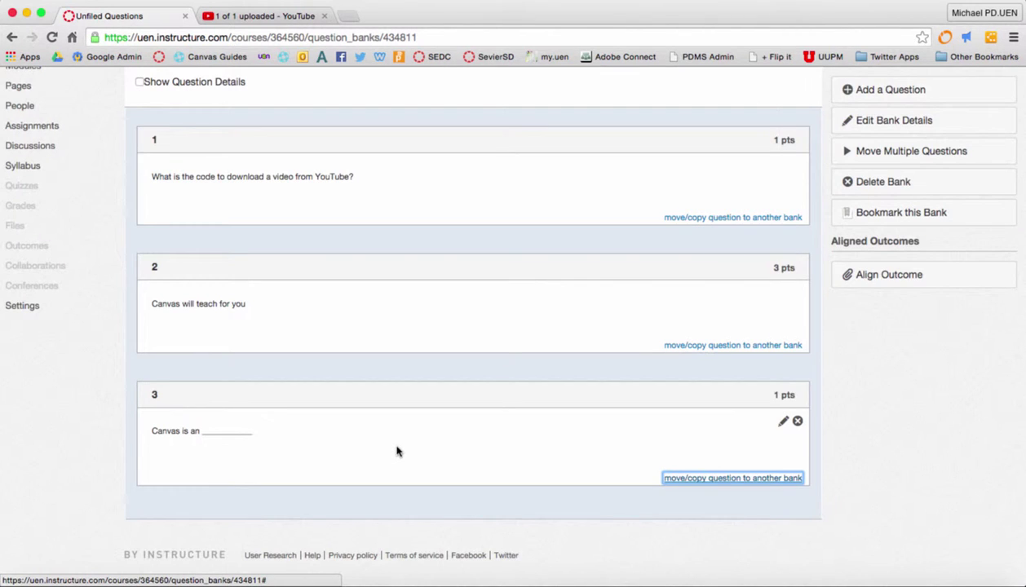
scroll(397, 451, up, 3)
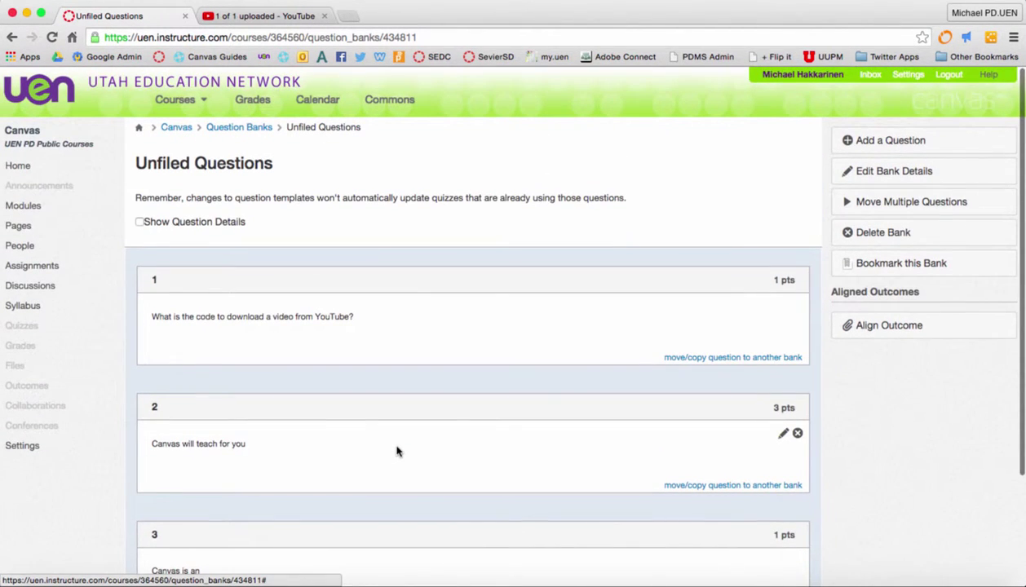
click(245, 130)
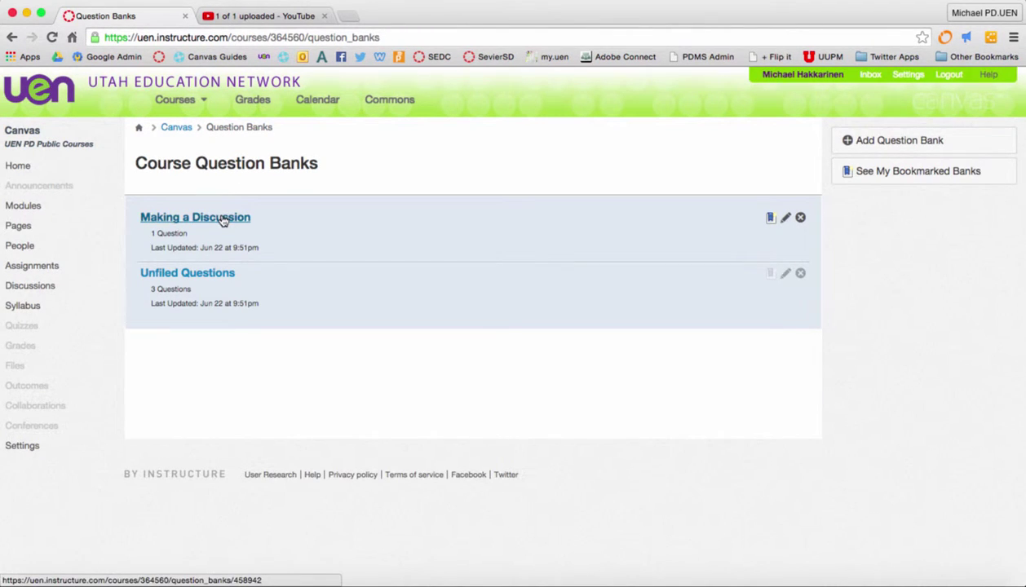
click(192, 223)
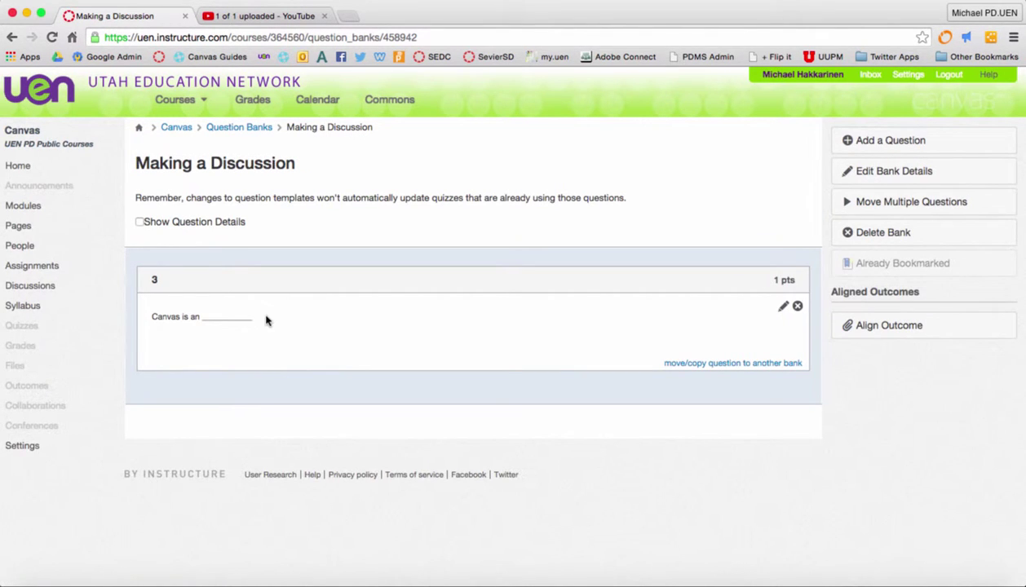
click(238, 130)
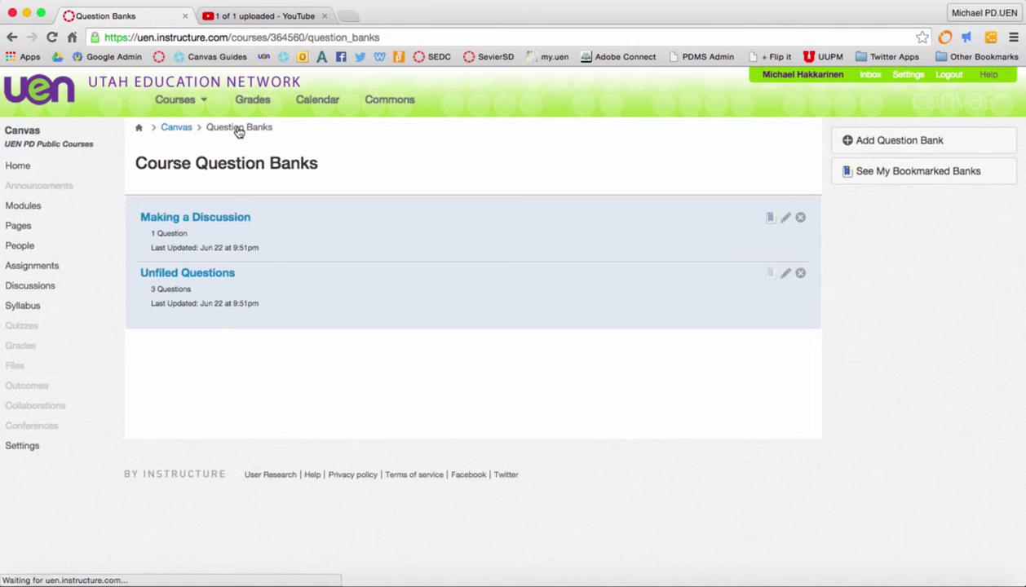
click(208, 276)
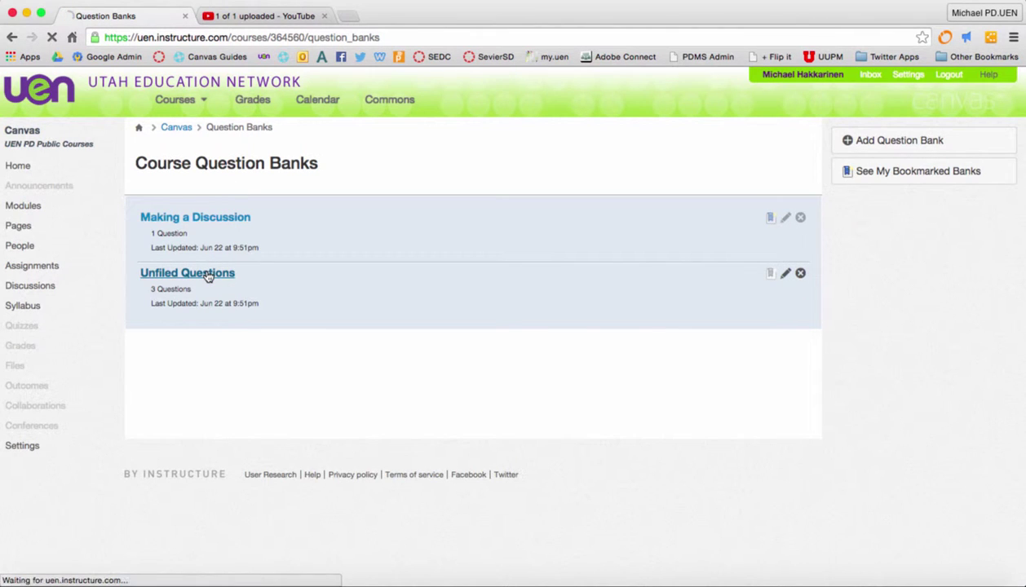
scroll(303, 416, down, 4)
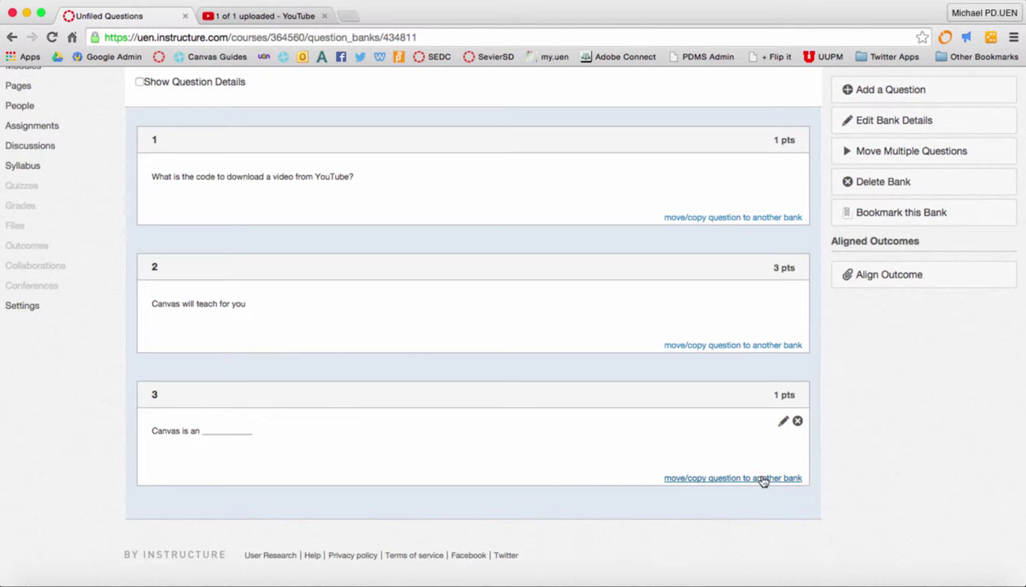
scroll(779, 480, up, 2)
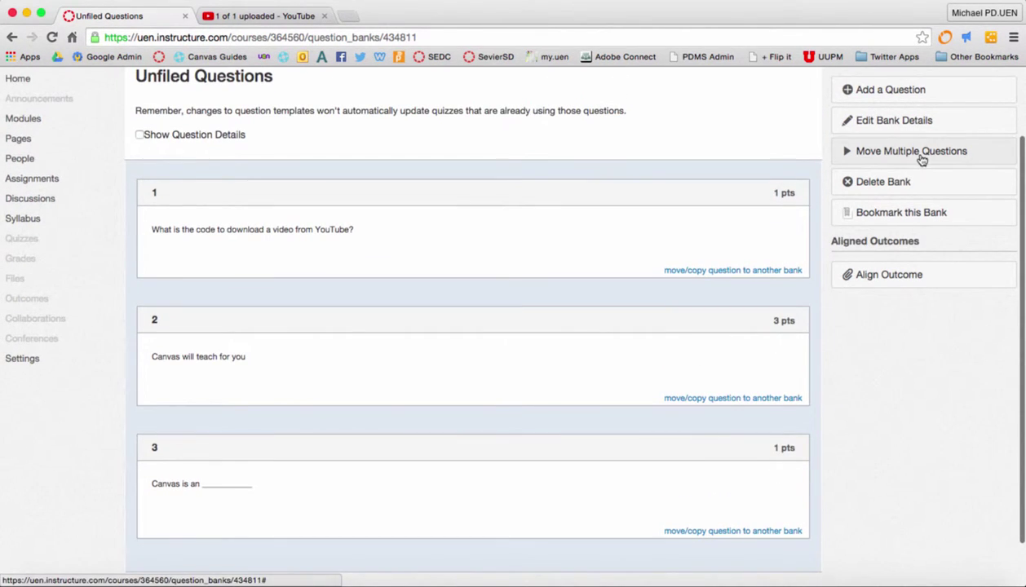
click(917, 156)
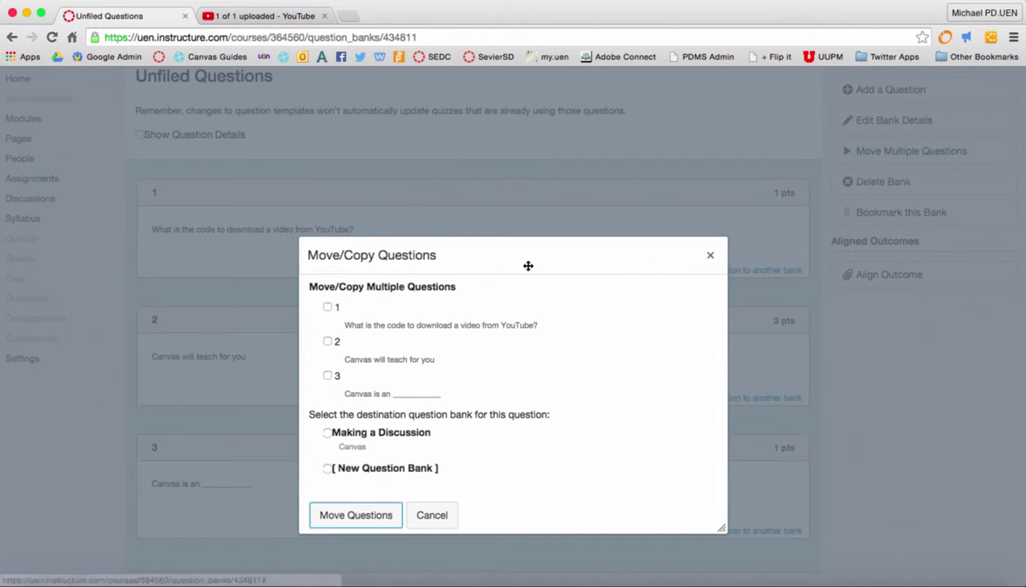
click(327, 309)
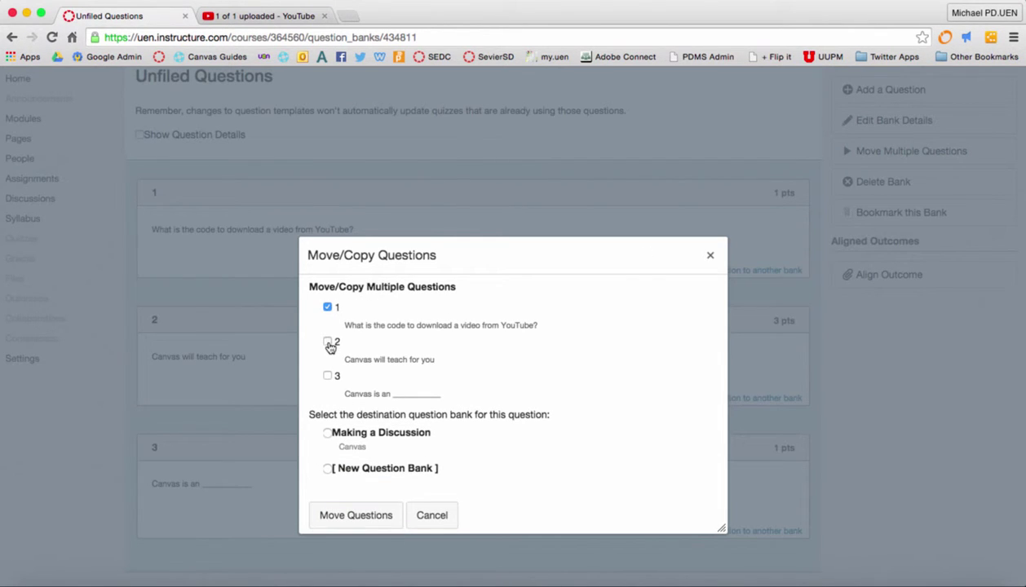
click(327, 342)
click(328, 342)
click(326, 308)
scroll(471, 324, down, 2)
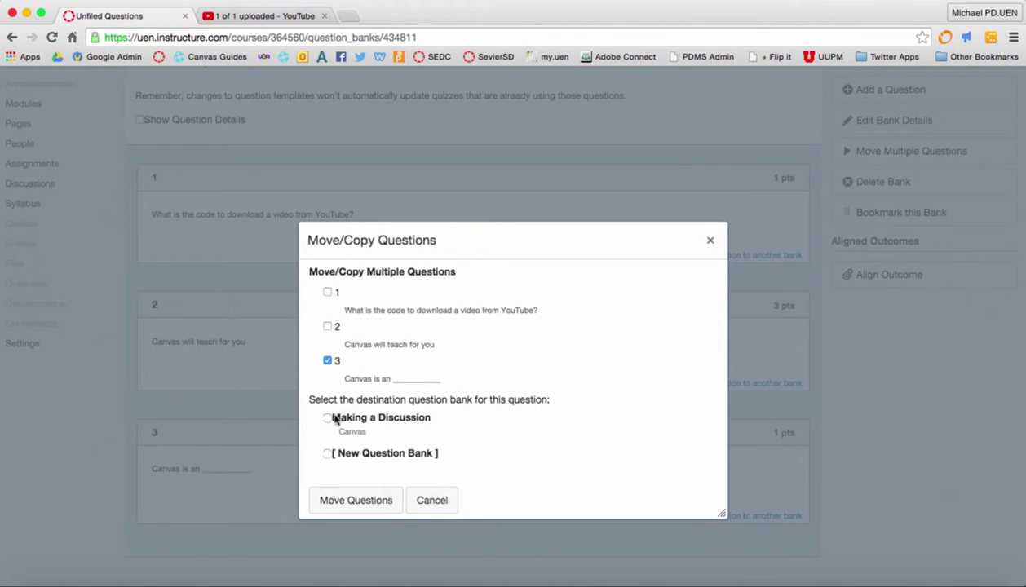
click(432, 501)
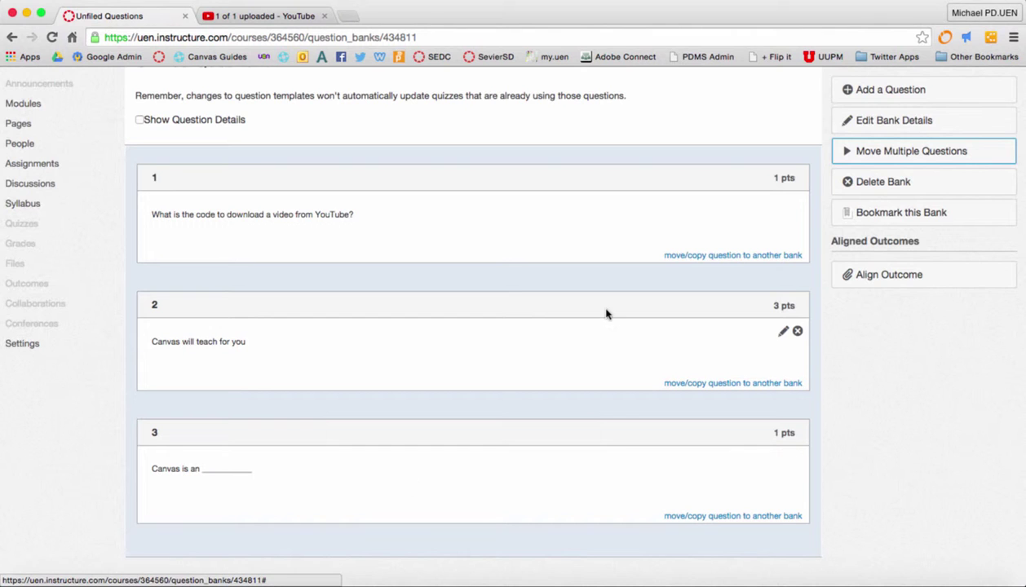
scroll(607, 314, up, 3)
- Align the Making a Discussion bank to the Creating a Discussion outcome, importing it into the course
click(256, 130)
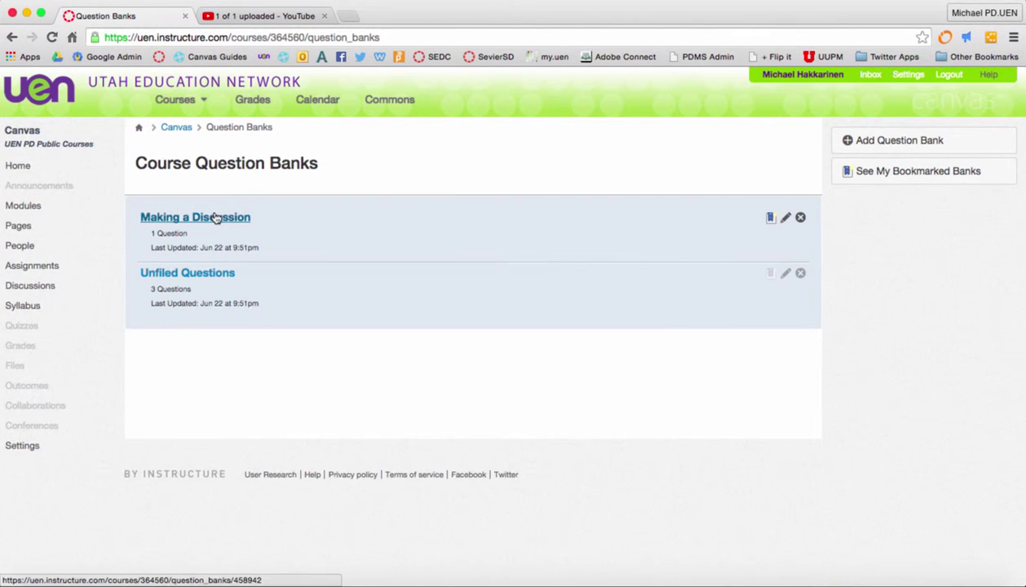
click(217, 218)
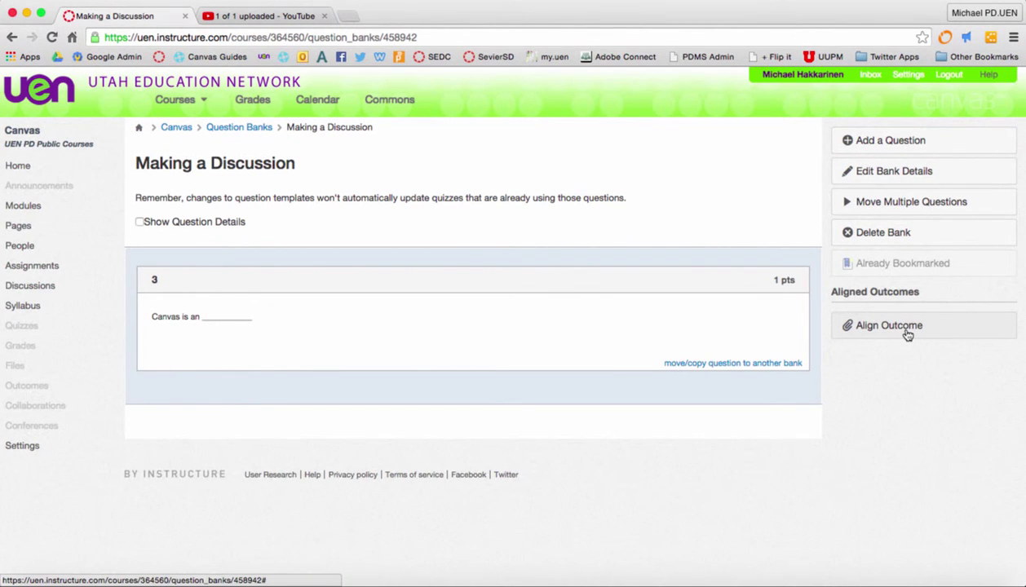
click(908, 334)
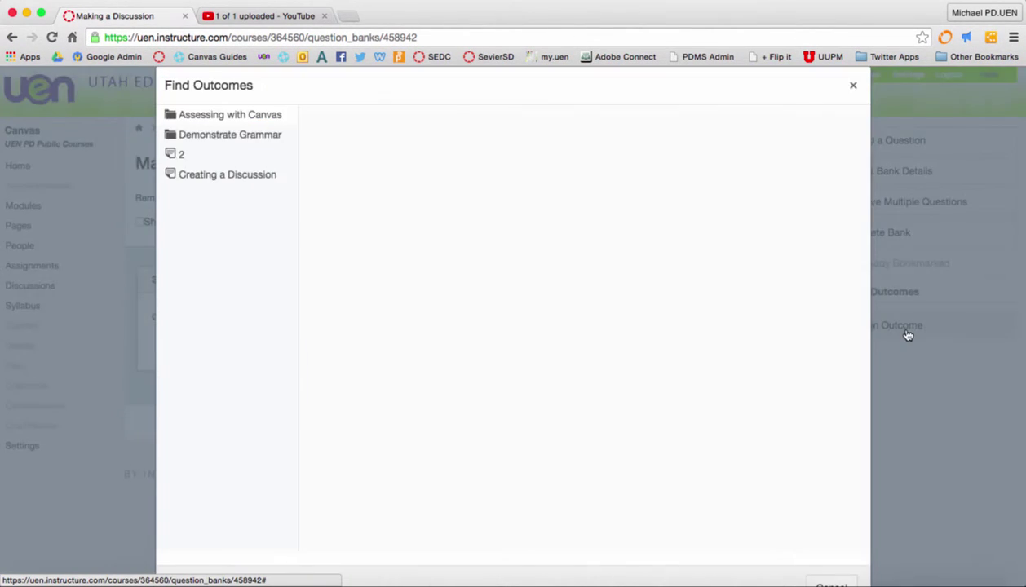
click(250, 179)
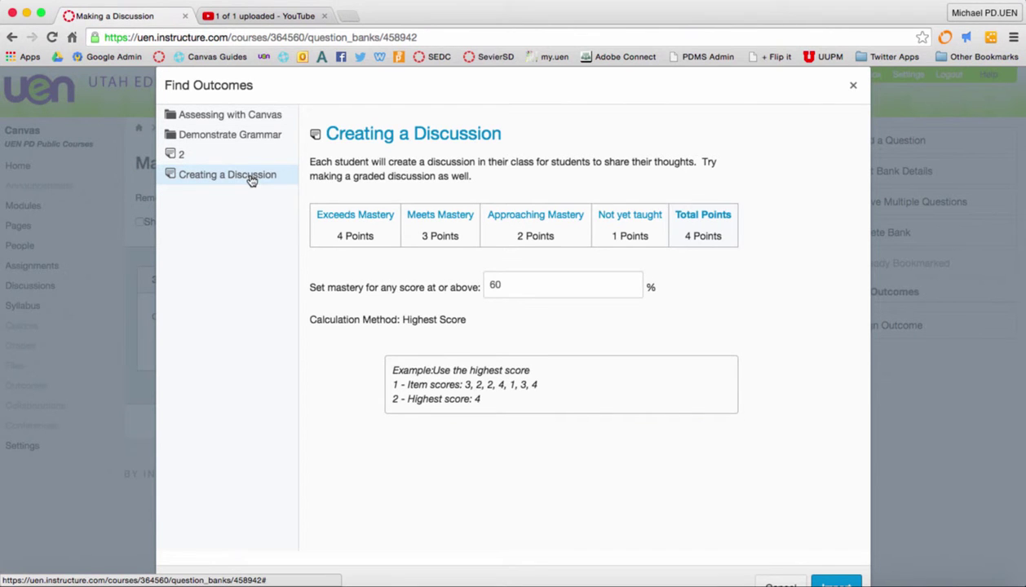
scroll(838, 481, down, 1)
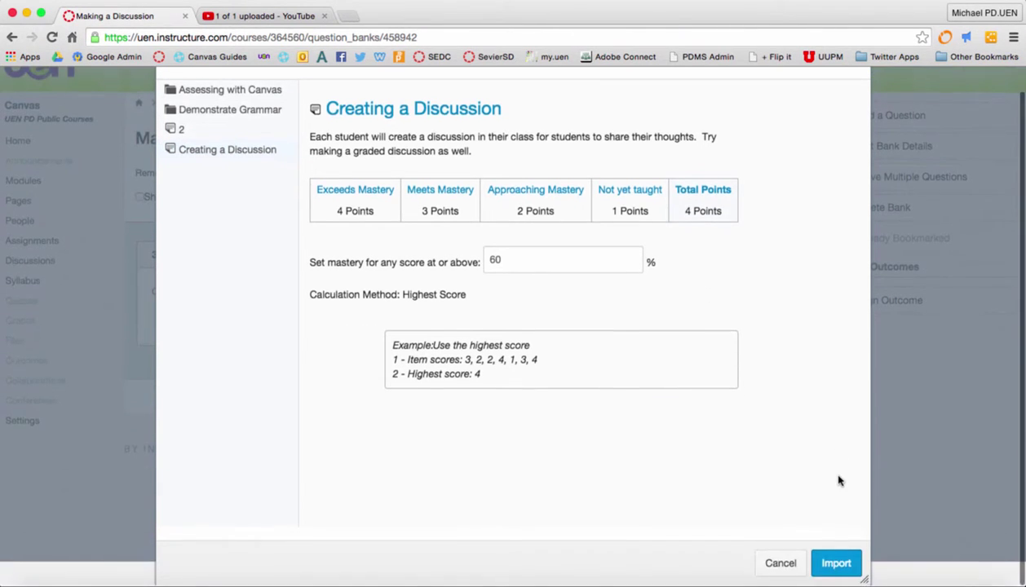
click(827, 551)
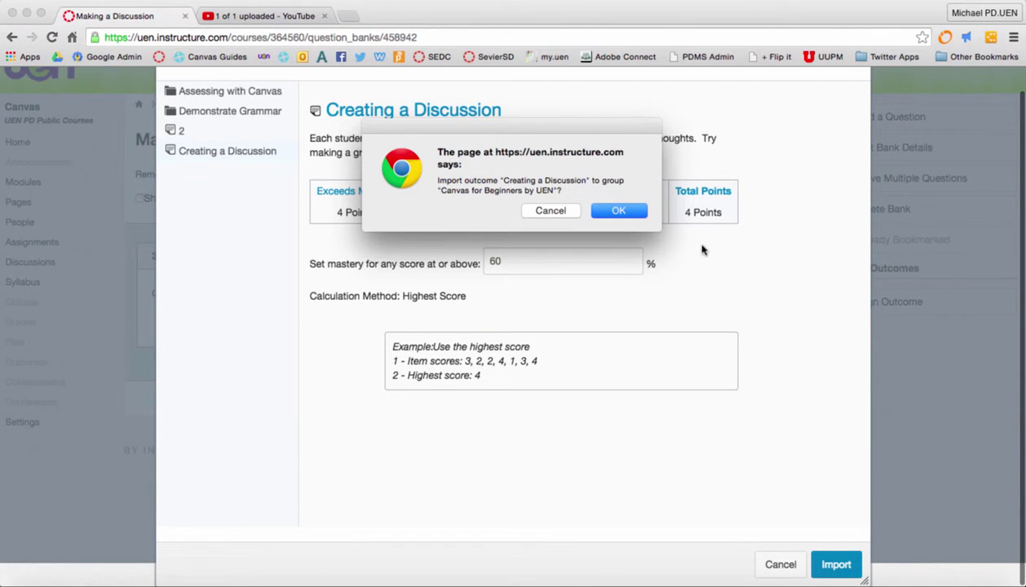
click(623, 212)
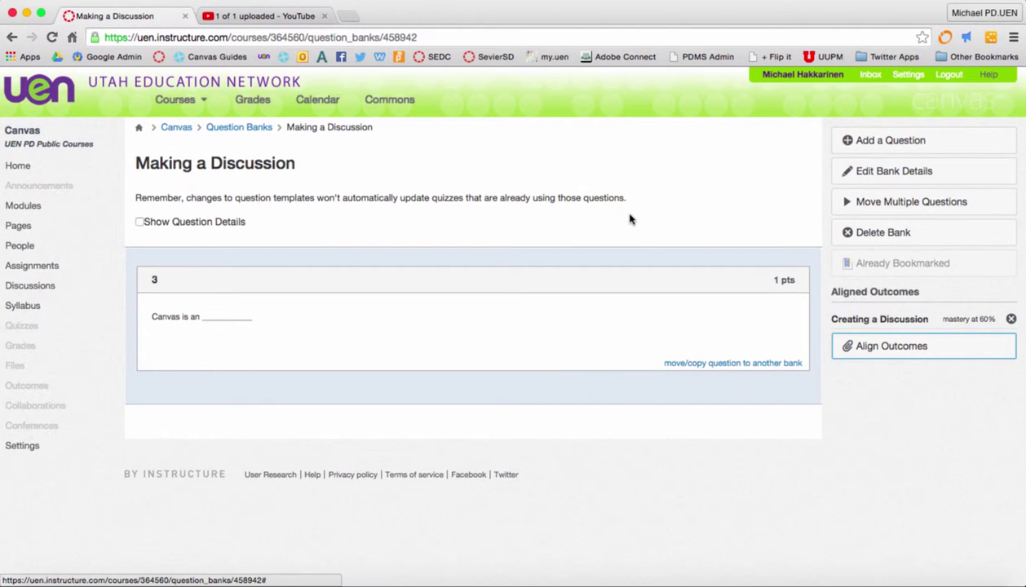